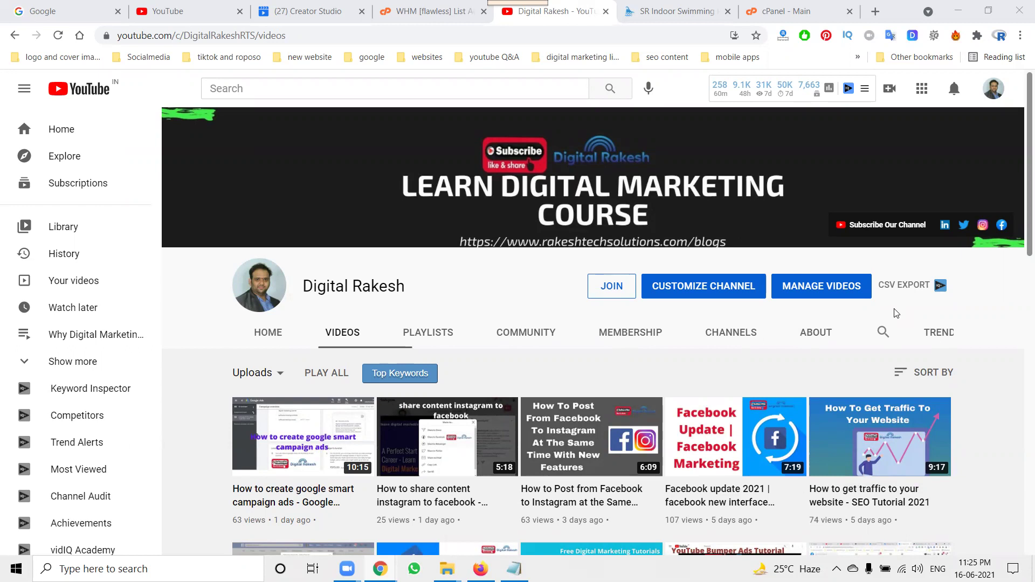
Step: Glance at the SR Indoor Swimming site, then scroll the cPanel dashboard down to Databases
{"action": "left_click", "coordinate": [674, 11]}
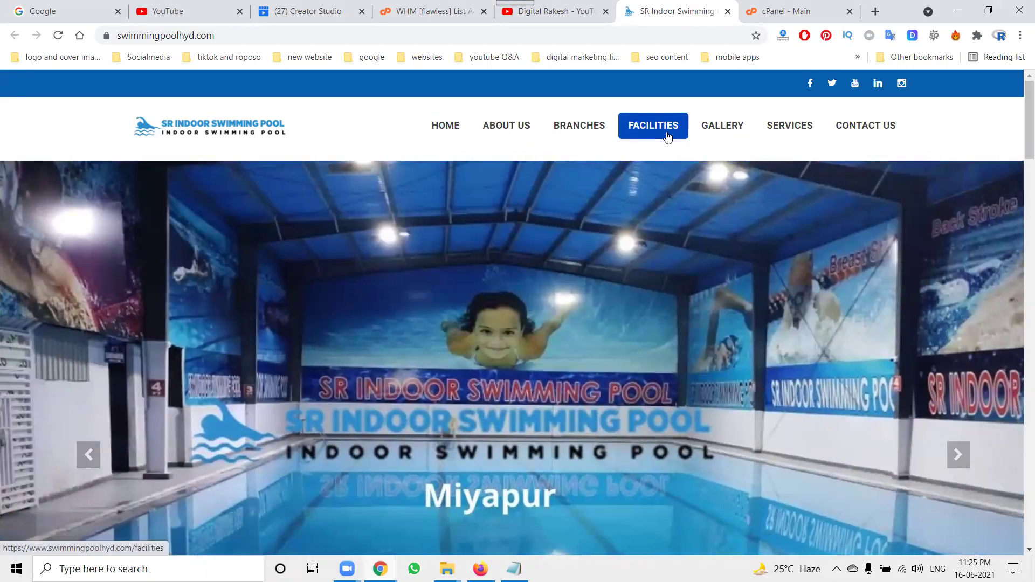
{"action": "left_click", "coordinate": [747, 16]}
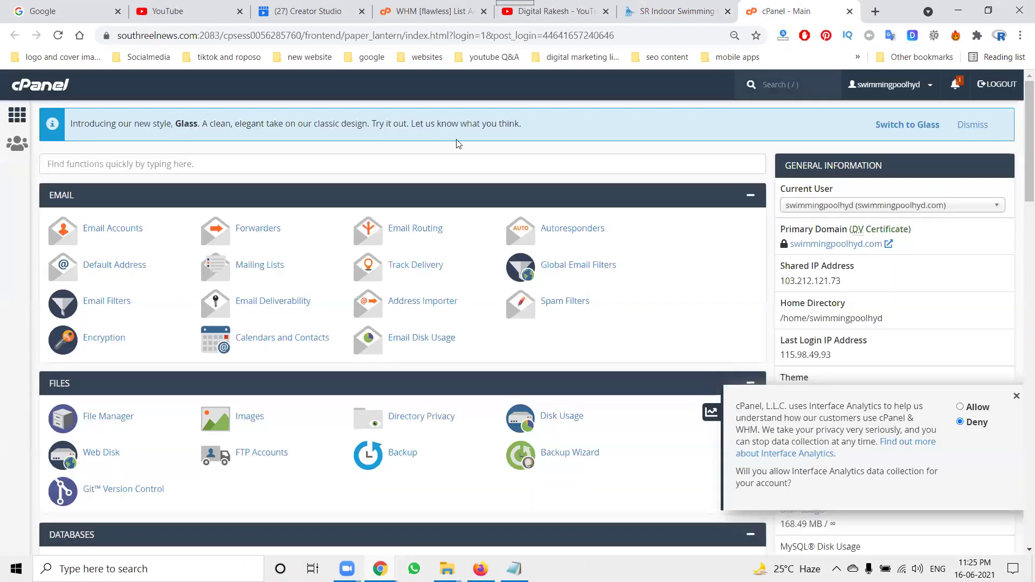
{"action": "scroll", "coordinate": [132, 269], "scroll_direction": "down", "scroll_amount": 3}
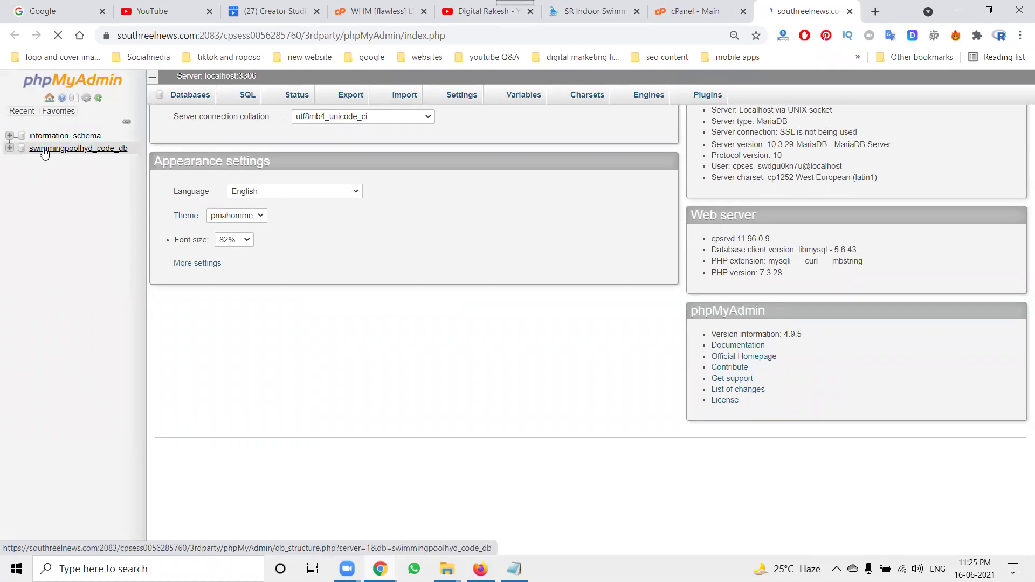
Step: Run a quick SQL export of the whole server, downloading localhost.sql
{"action": "left_click", "coordinate": [45, 153]}
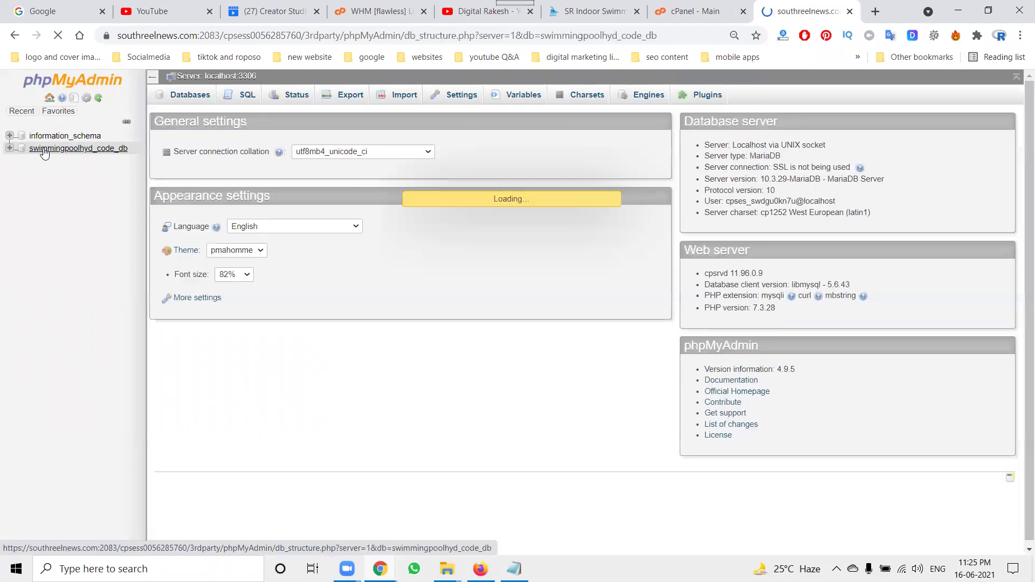
{"action": "left_click", "coordinate": [341, 102]}
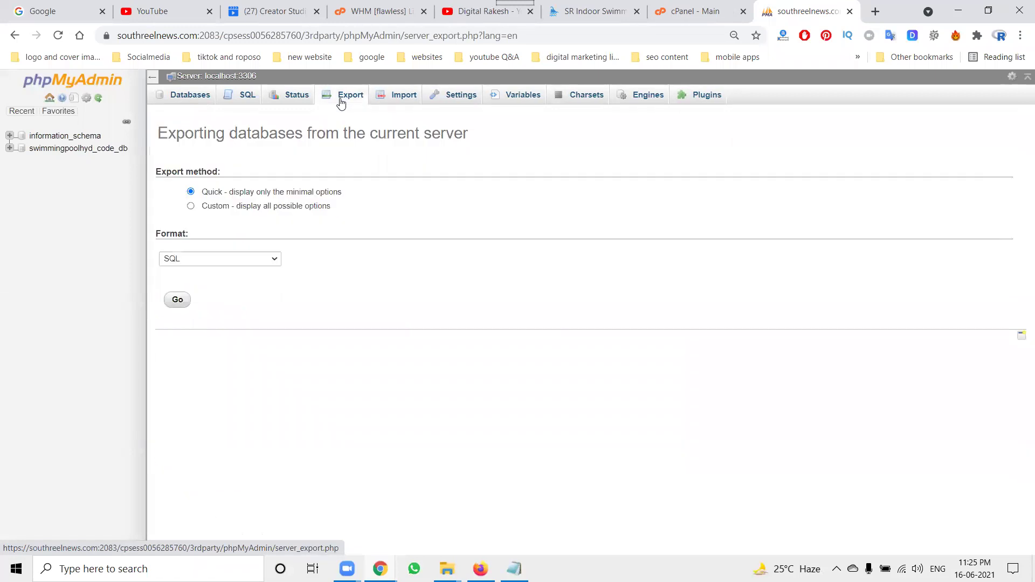
{"action": "left_click", "coordinate": [174, 305]}
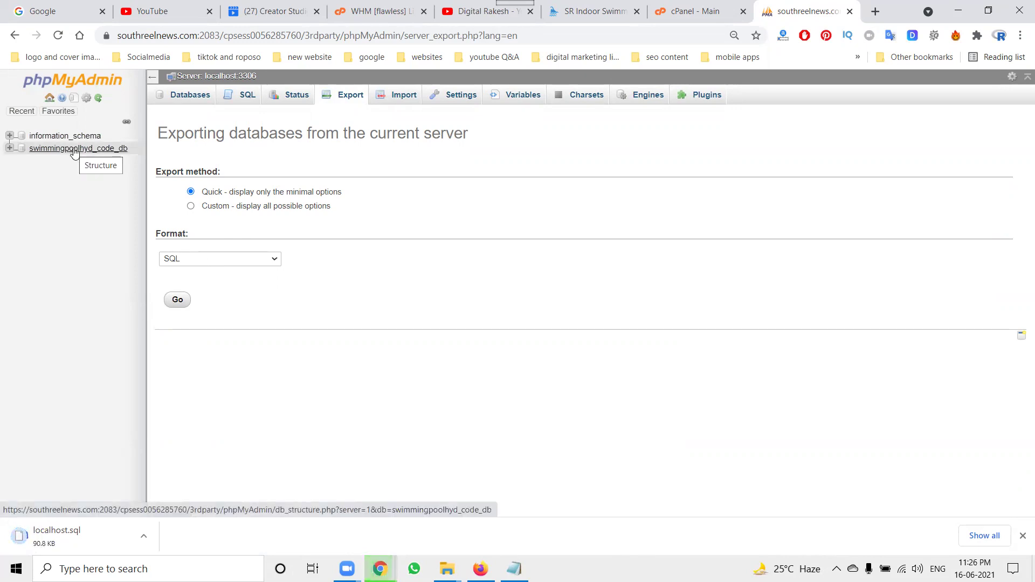
Step: Quick-export the swimmingpoolhyd_code_db database as swimmingpoolhyd_code_db.sql
{"action": "left_click", "coordinate": [74, 152]}
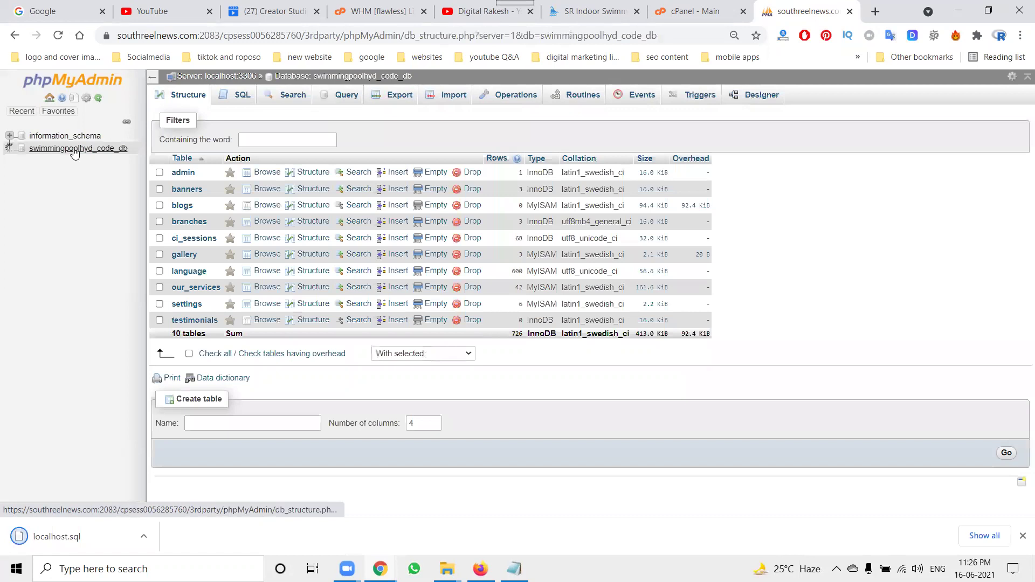
{"action": "left_click", "coordinate": [392, 97]}
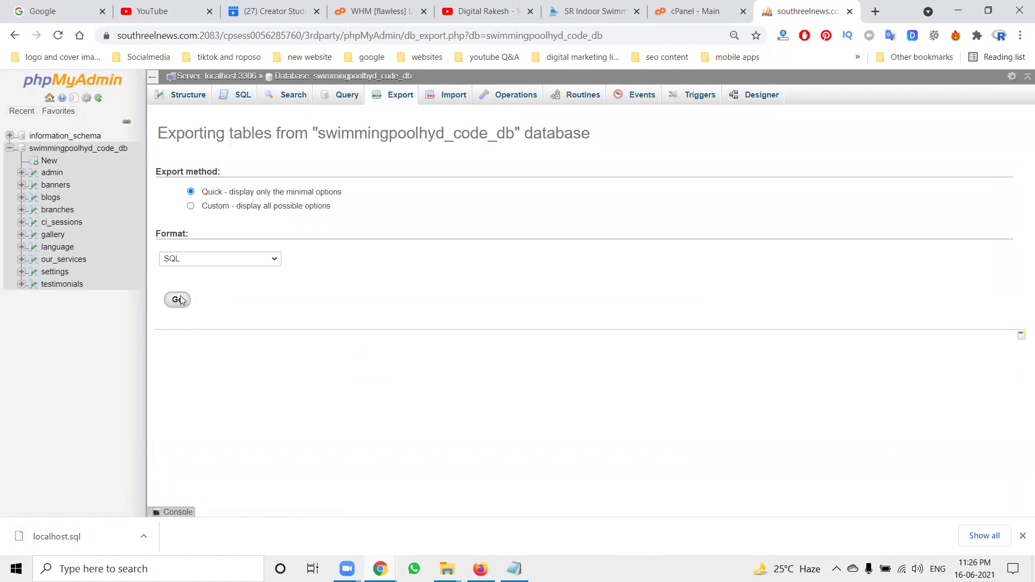
{"action": "left_click", "coordinate": [181, 299]}
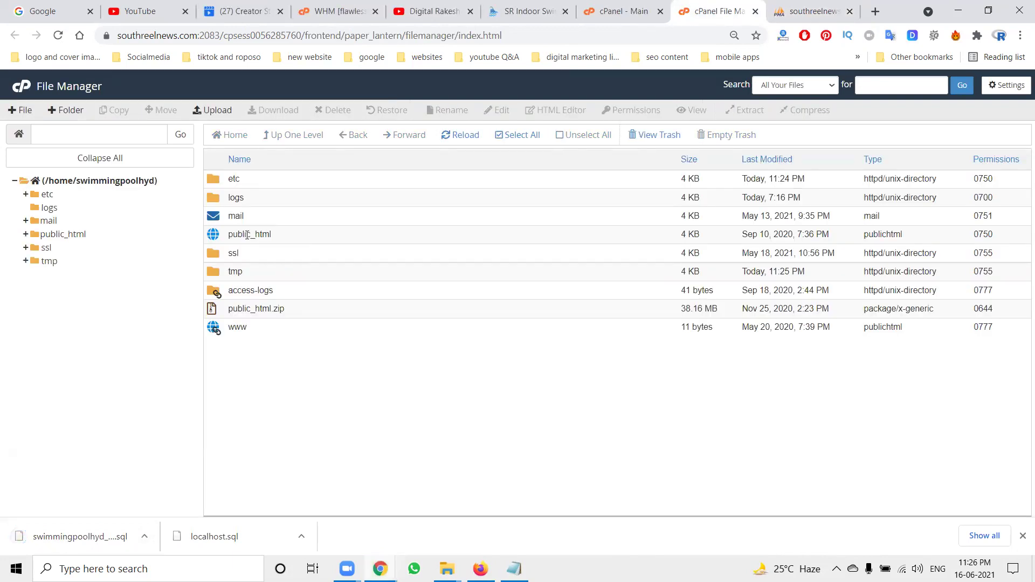
Step: Start compressing public_html and copy the site's domain name from the swimming pool website
{"action": "right_click", "coordinate": [247, 237]}
{"action": "left_click", "coordinate": [270, 333]}
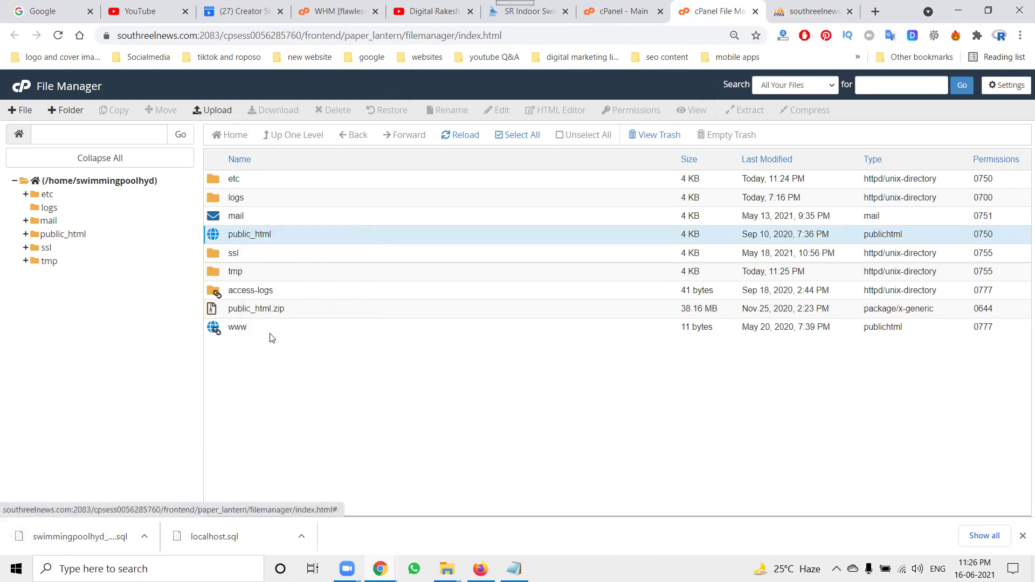
{"action": "left_click", "coordinate": [531, 12]}
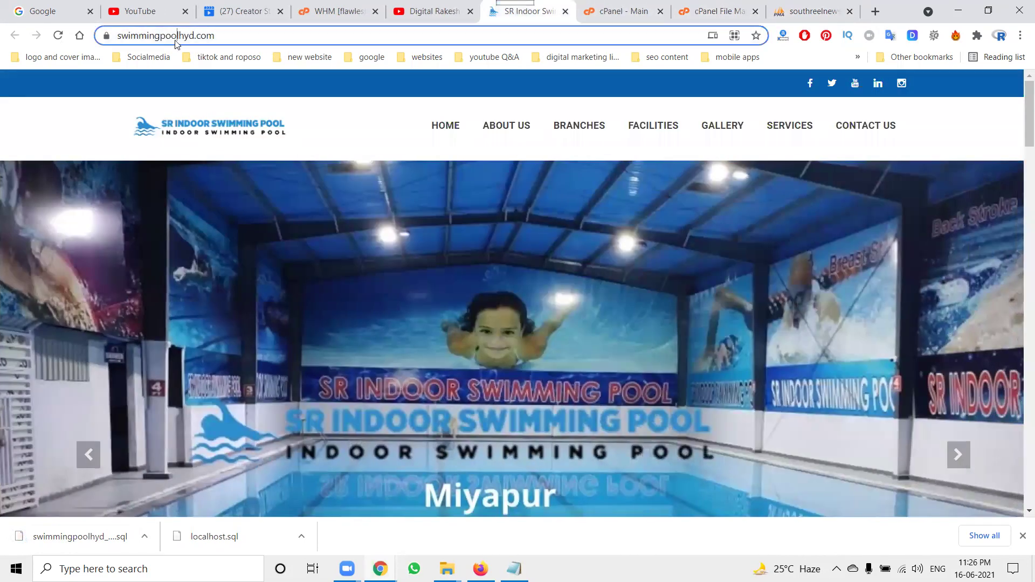
{"action": "double_click", "coordinate": [176, 36]}
{"action": "key", "text": "ctrl+c"}
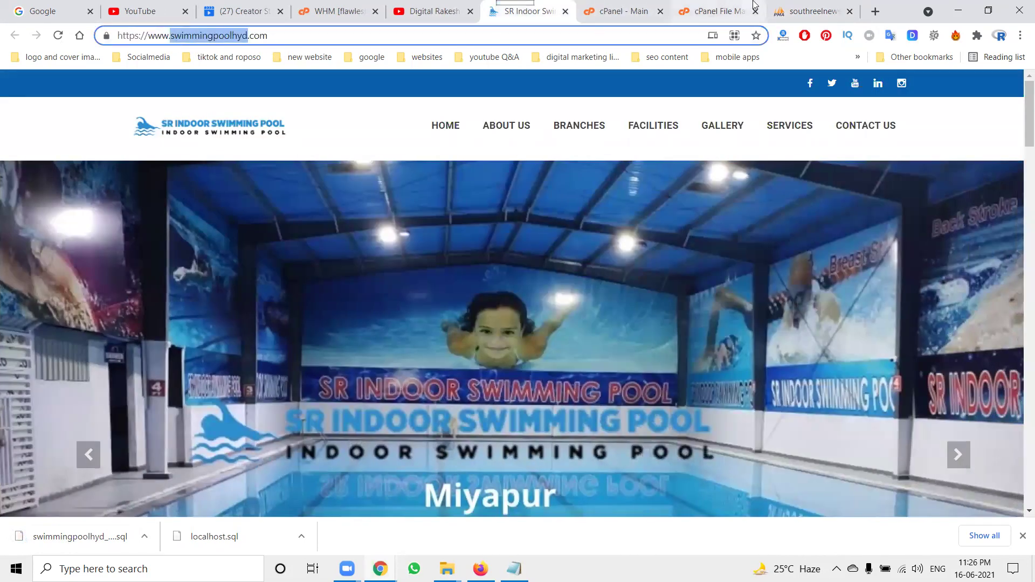
{"action": "left_click", "coordinate": [711, 7]}
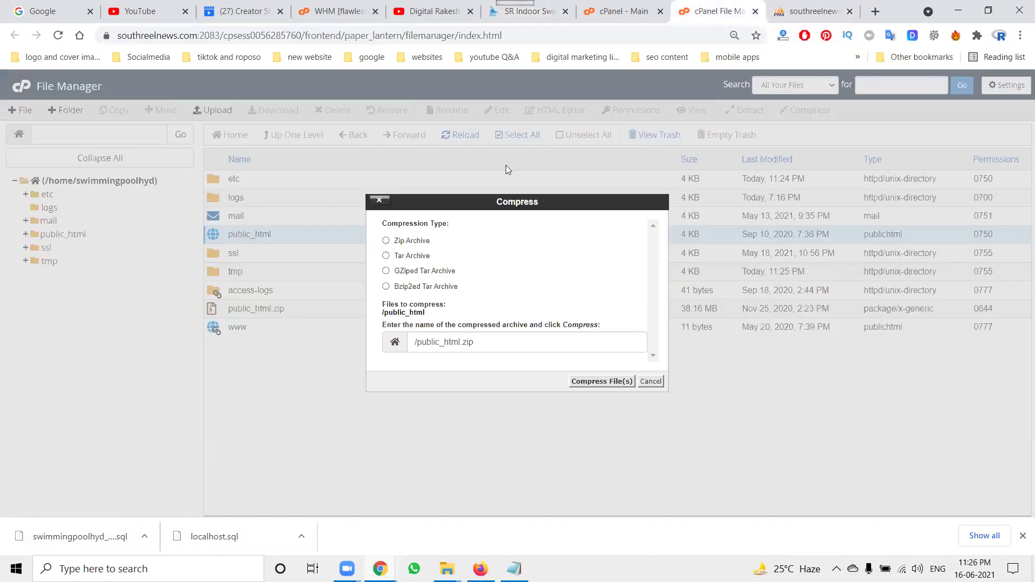
Step: Create a Zip Archive of public_html named /swimmingpoolhyd-public_html.zip
{"action": "left_click", "coordinate": [416, 343]}
{"action": "key", "text": "ctrl+v"}
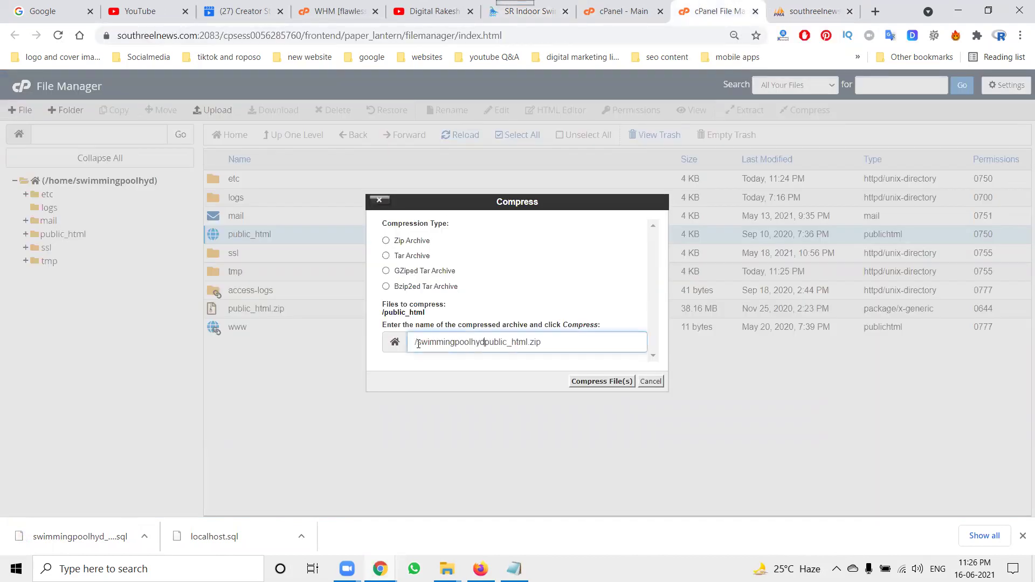
{"action": "left_click", "coordinate": [386, 241]}
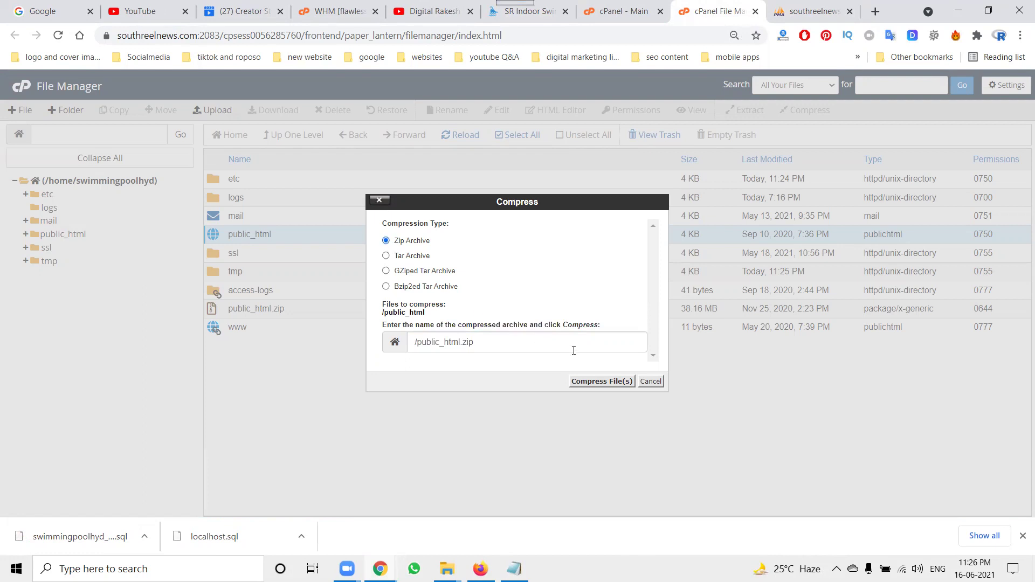
{"action": "left_click", "coordinate": [416, 343]}
{"action": "key", "text": "ctrl+v"}
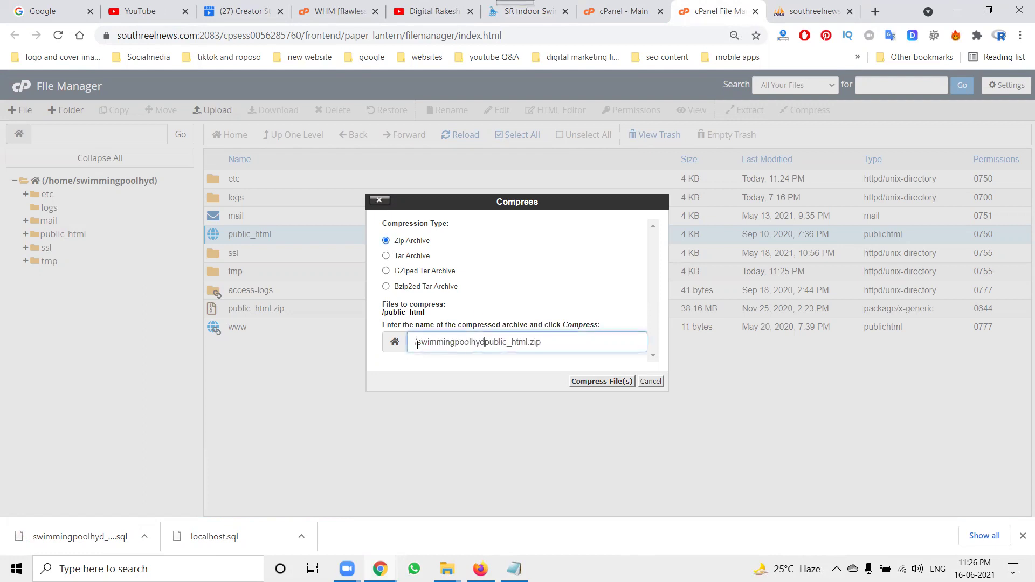
{"action": "type", "text": "-"}
{"action": "left_click", "coordinate": [606, 381]}
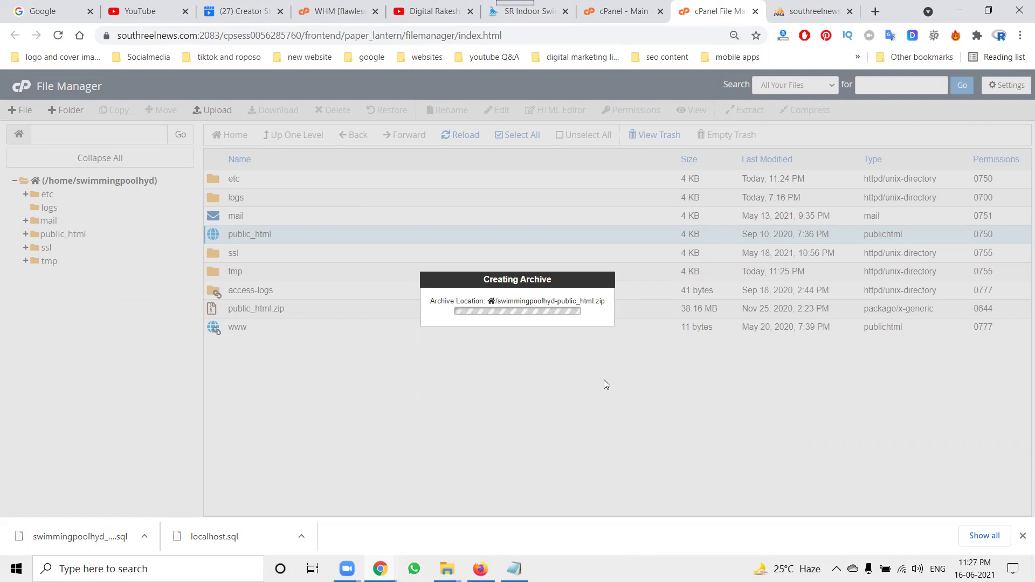
Step: Download the 38.16 MB swimmingpoolhyd-public_html.zip, then return to the home folder
{"action": "left_click", "coordinate": [707, 423]}
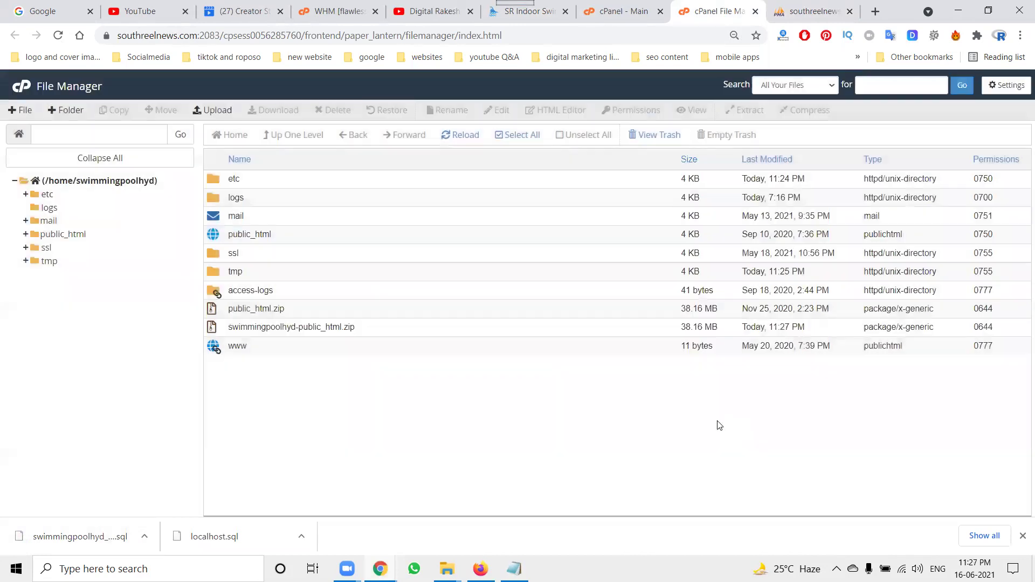
{"action": "right_click", "coordinate": [328, 326]}
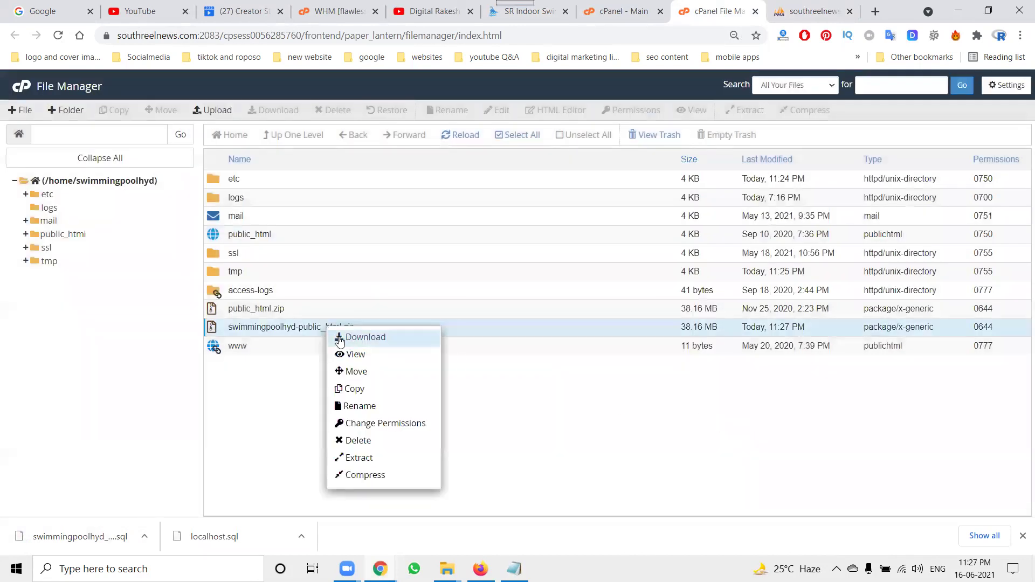
{"action": "left_click", "coordinate": [344, 336]}
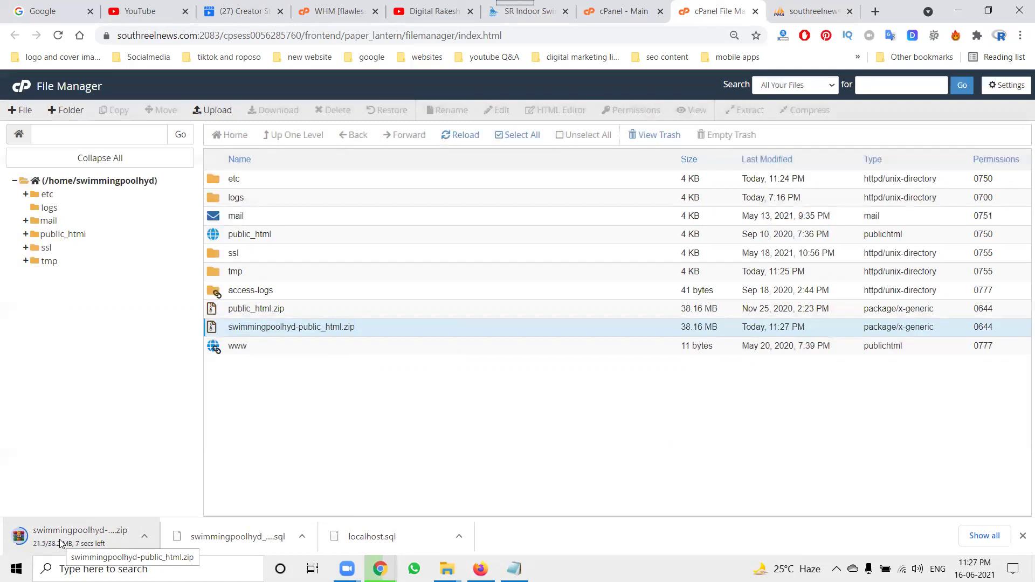
{"action": "double_click", "coordinate": [250, 215]}
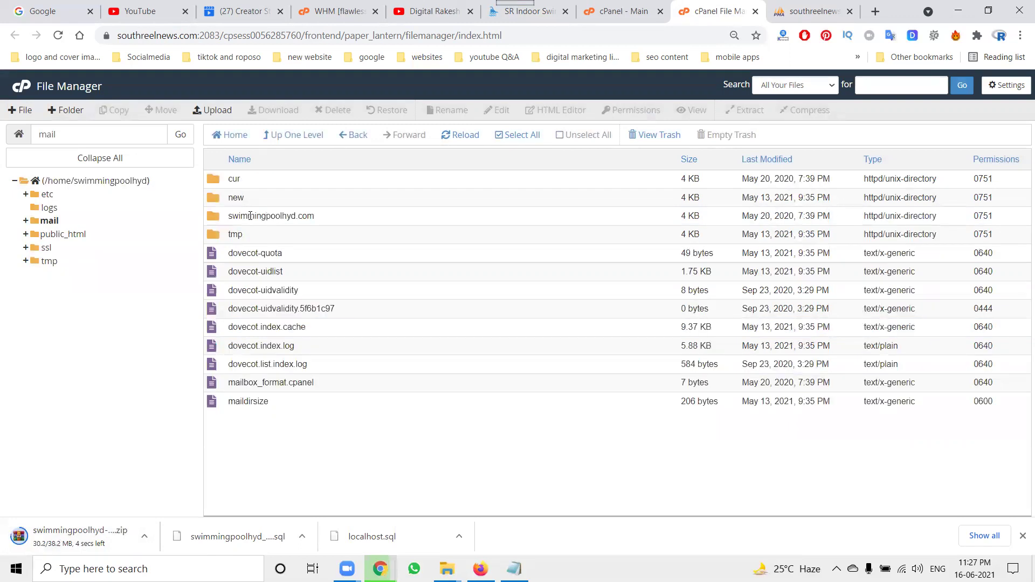
{"action": "left_click", "coordinate": [288, 135]}
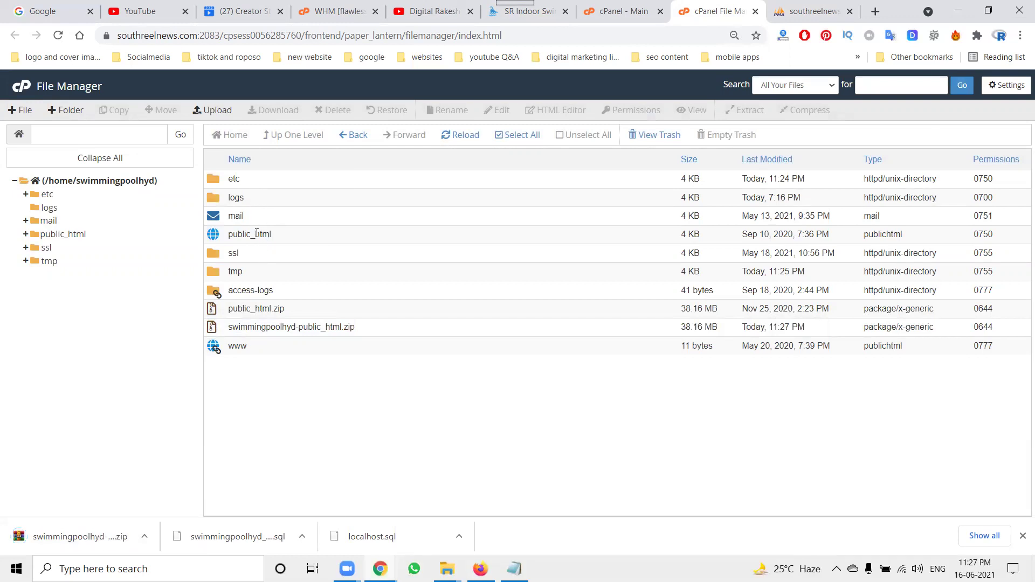
Step: Close the phpMyAdmin export tab and go back to the cPanel main dashboard
{"action": "left_click", "coordinate": [823, 7]}
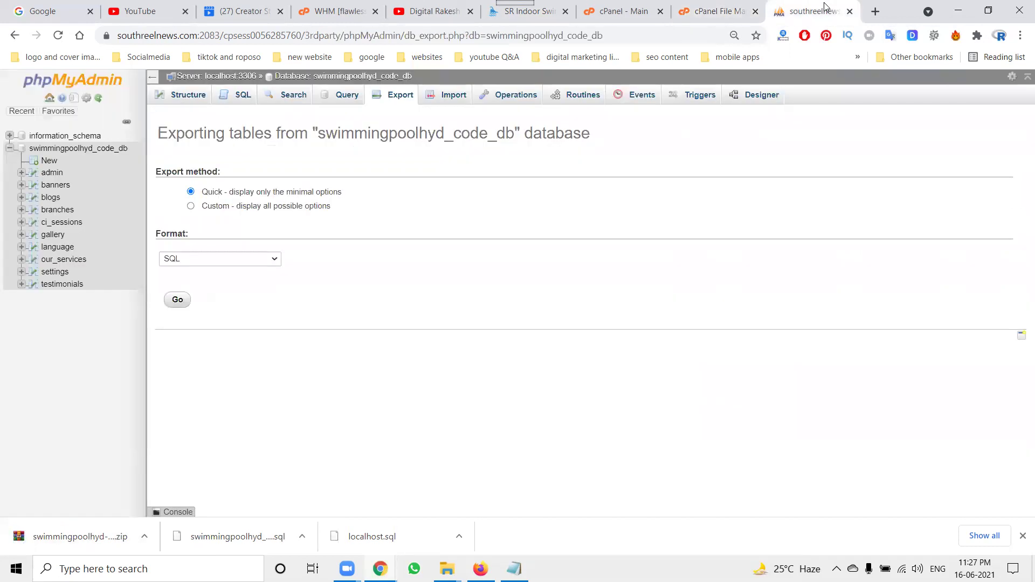
{"action": "left_click", "coordinate": [849, 12]}
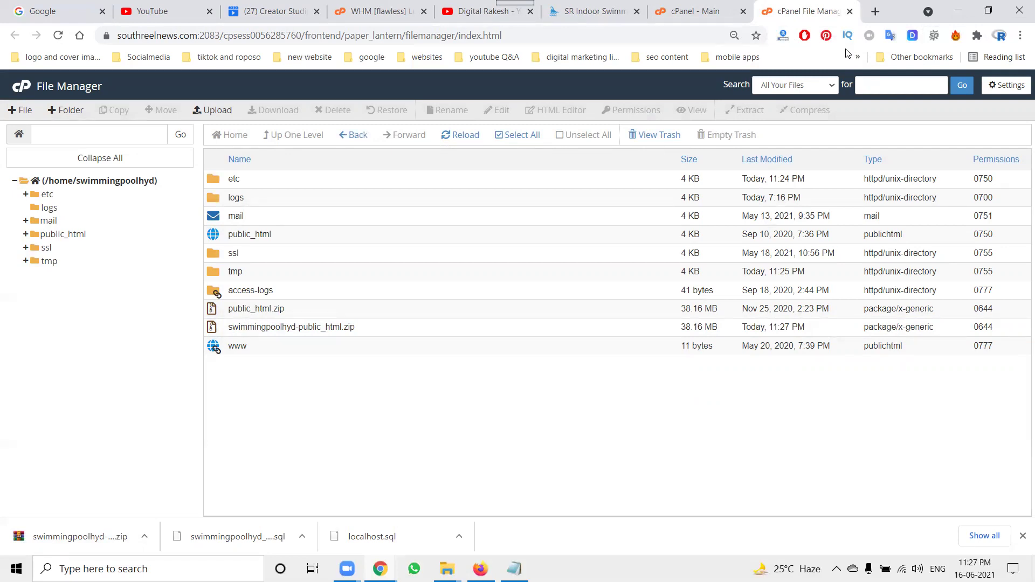
{"action": "left_click", "coordinate": [695, 11]}
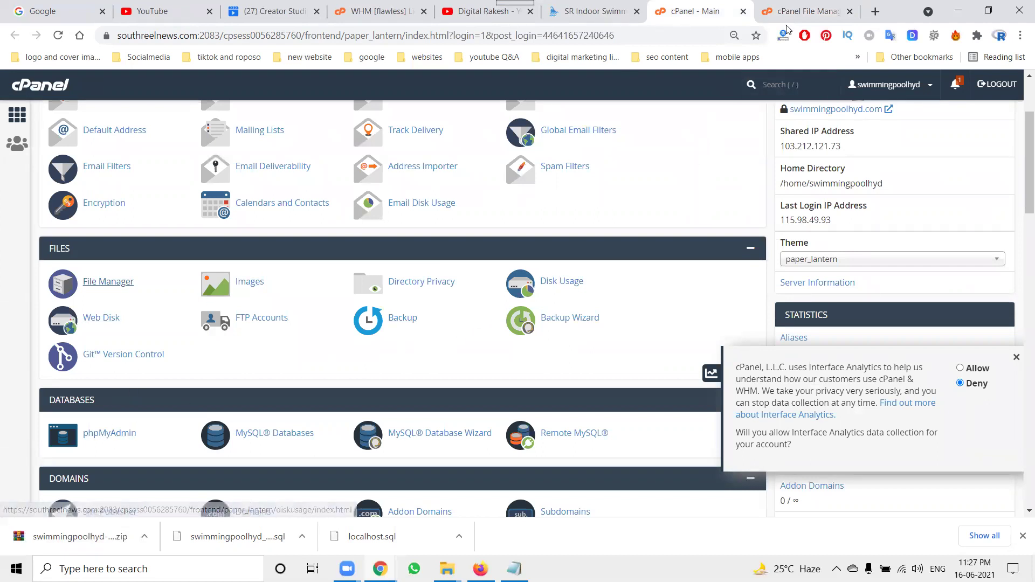
Step: Close File Manager, log out of cPanel, and return to the YouTube channel videos
{"action": "left_click", "coordinate": [820, 9]}
{"action": "left_click", "coordinate": [850, 11]}
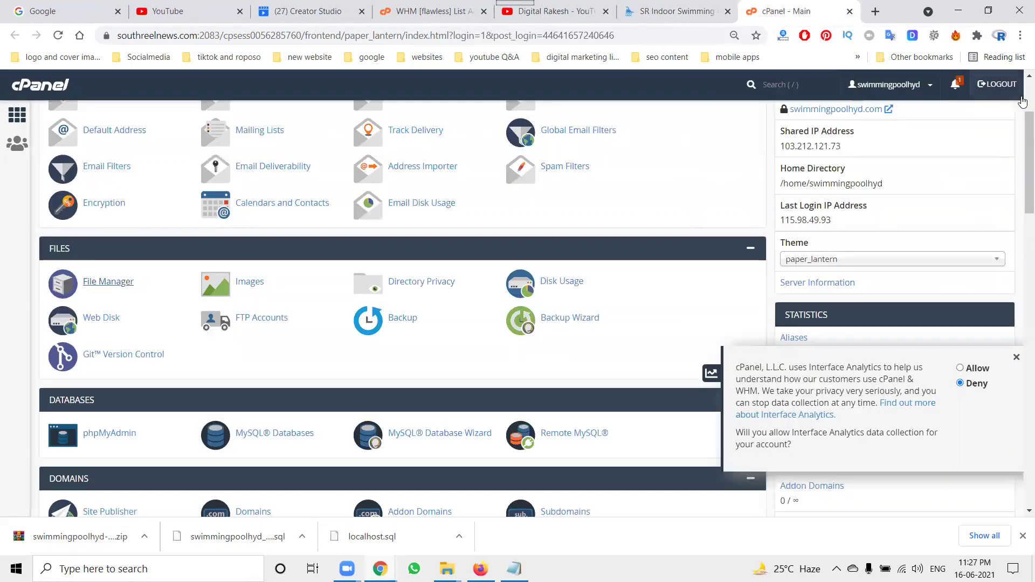
{"action": "left_click", "coordinate": [1001, 89]}
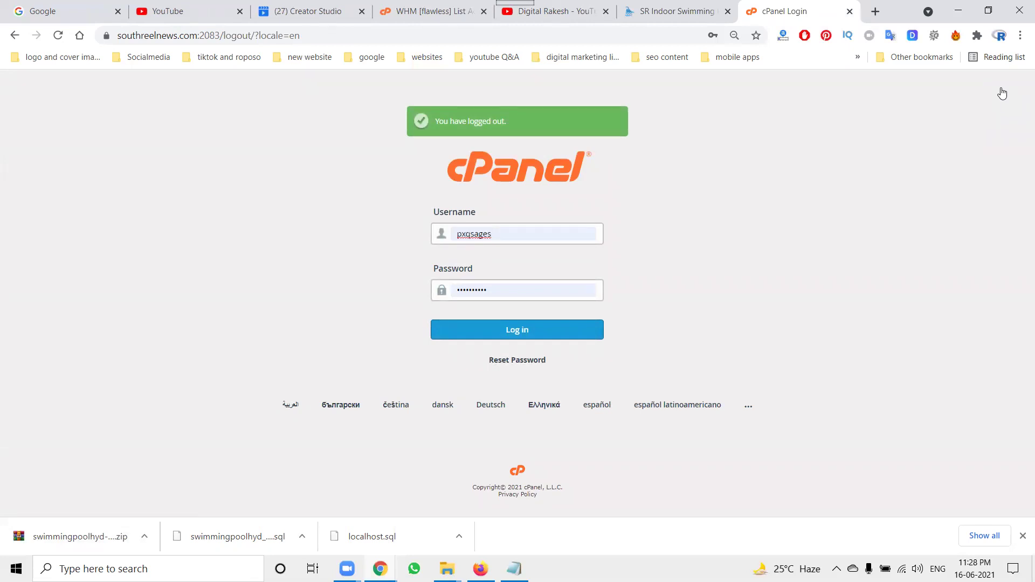
{"action": "left_click", "coordinate": [545, 12]}
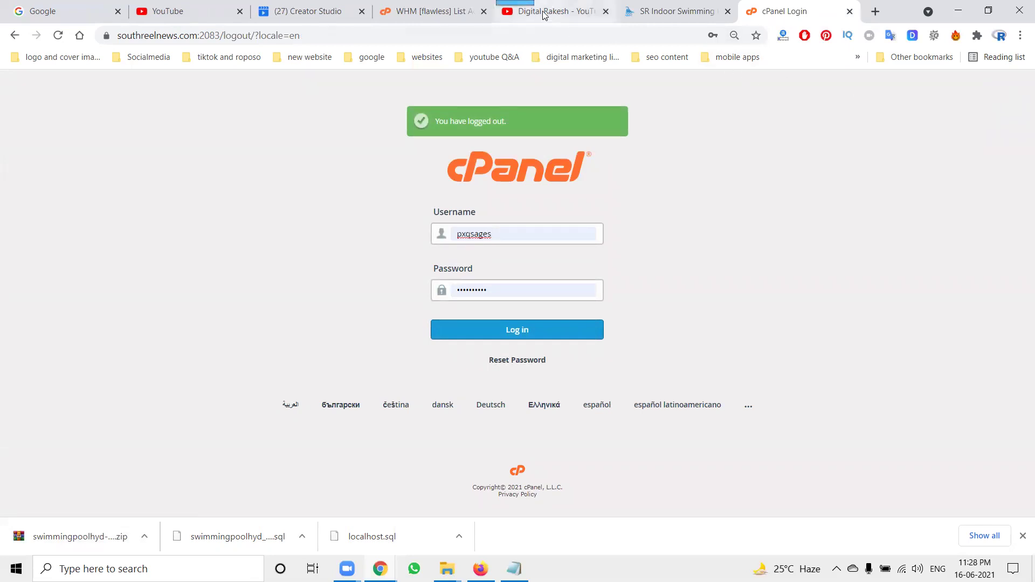